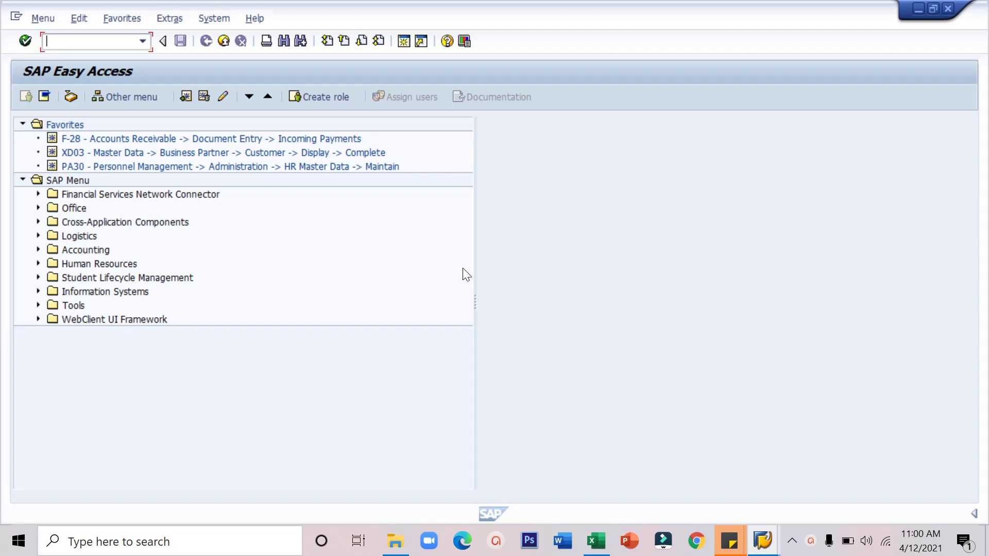
Step: Drill down Accounting > Controlling > Cost Center Accounting > Master Data and launch KS01 - Create
{"action": "left_click", "coordinate": [38, 250]}
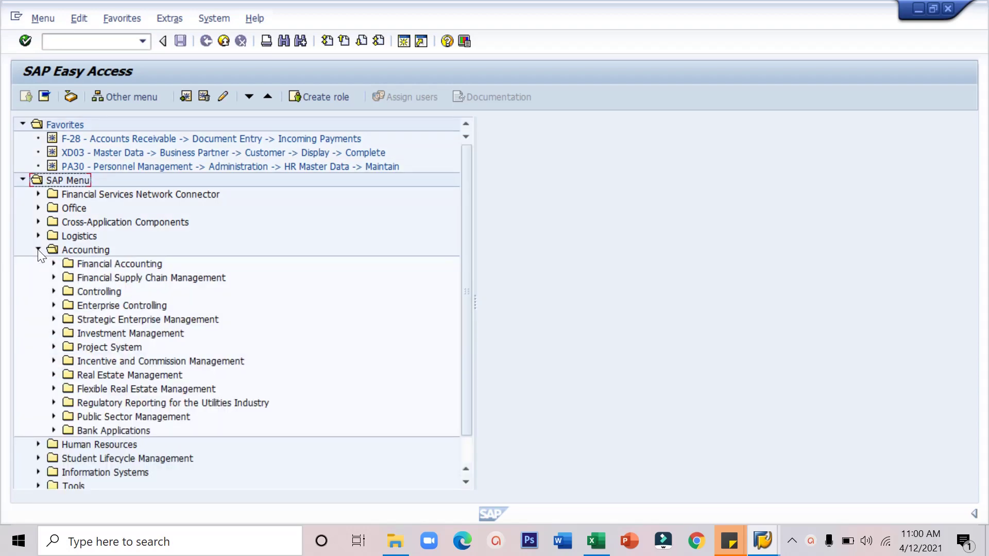
{"action": "left_click", "coordinate": [55, 292]}
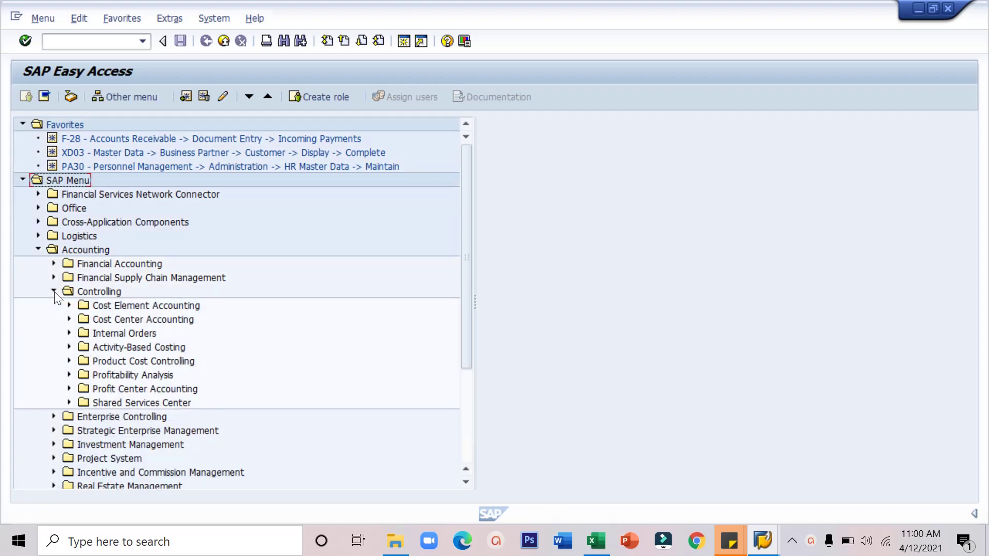
{"action": "left_click", "coordinate": [69, 319]}
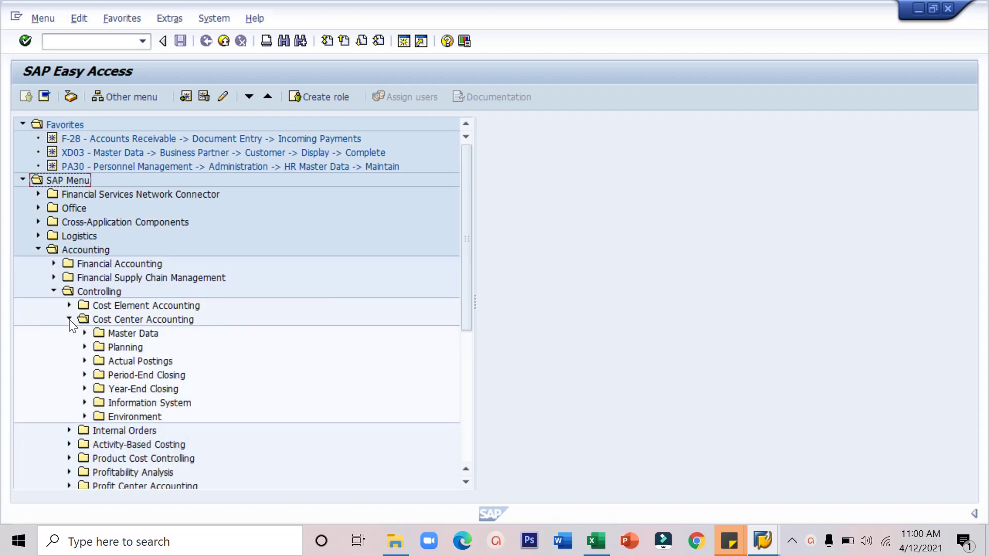
{"action": "left_click", "coordinate": [85, 333]}
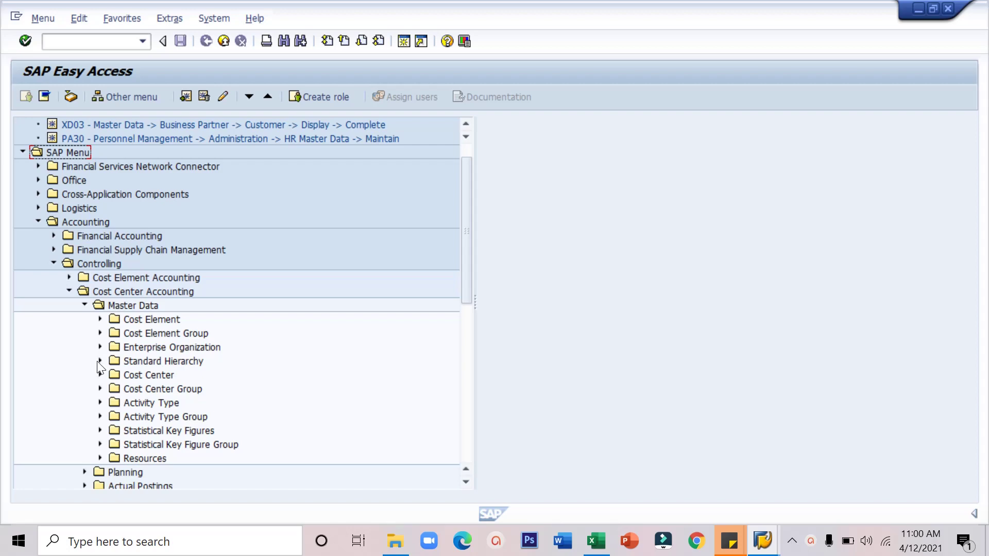
{"action": "left_click", "coordinate": [100, 375]}
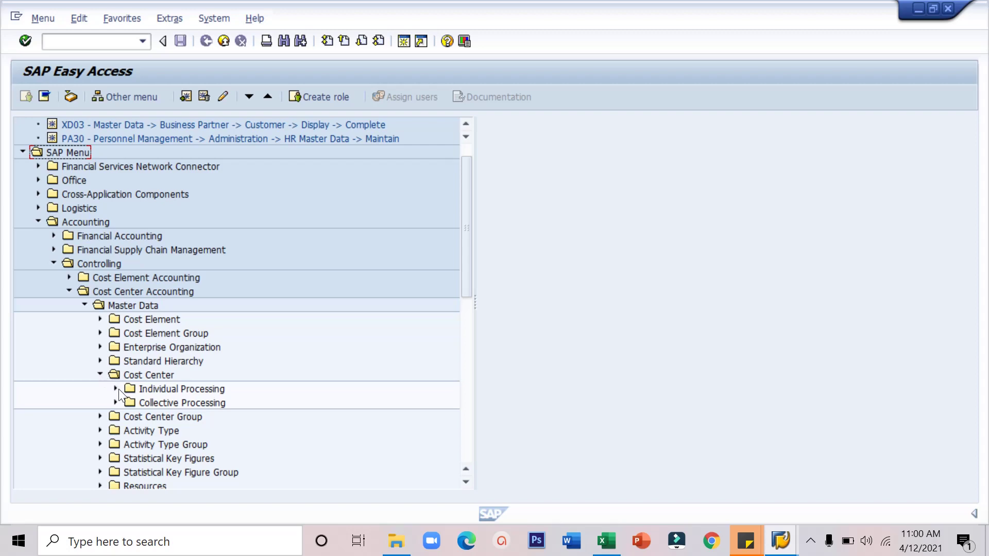
{"action": "left_click", "coordinate": [116, 390]}
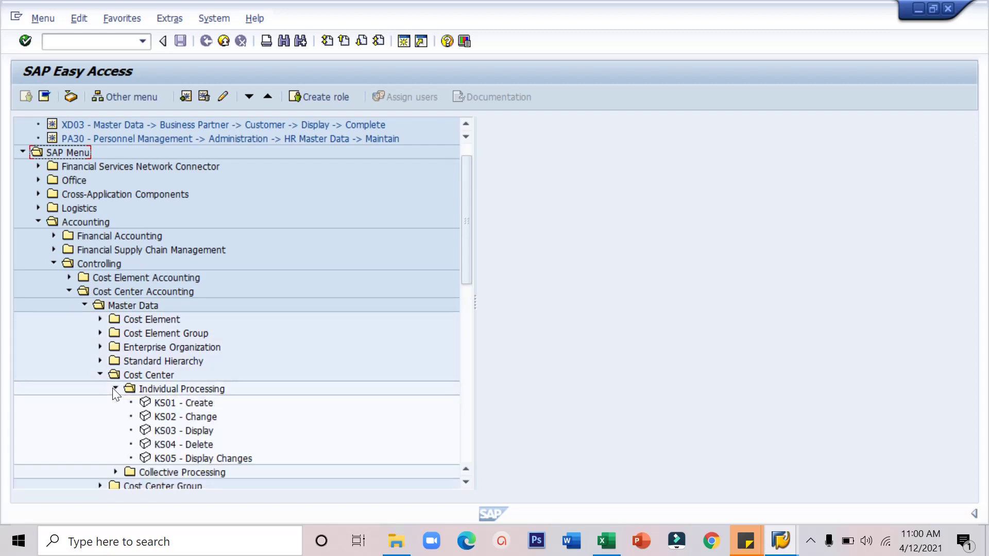
{"action": "left_click", "coordinate": [168, 404]}
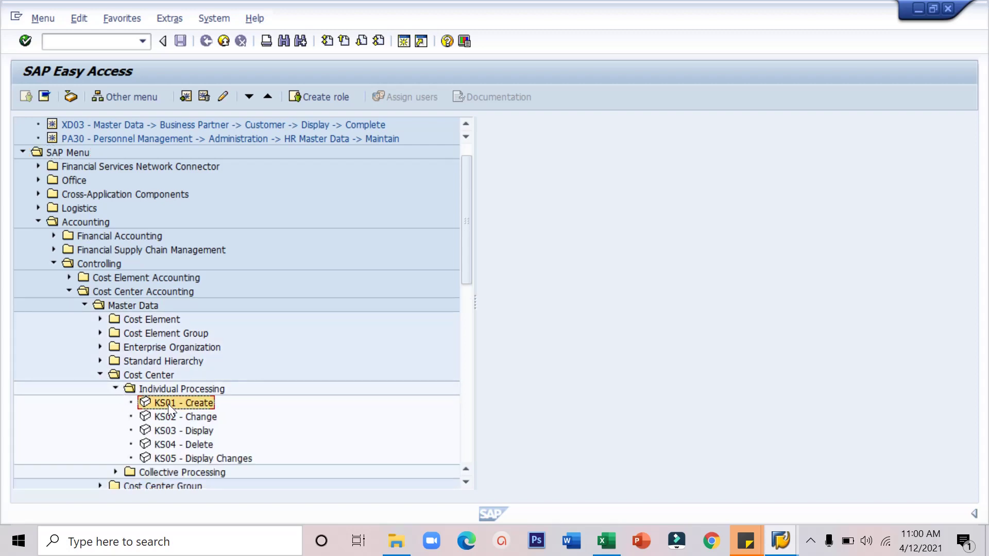
{"action": "double_click", "coordinate": [195, 403]}
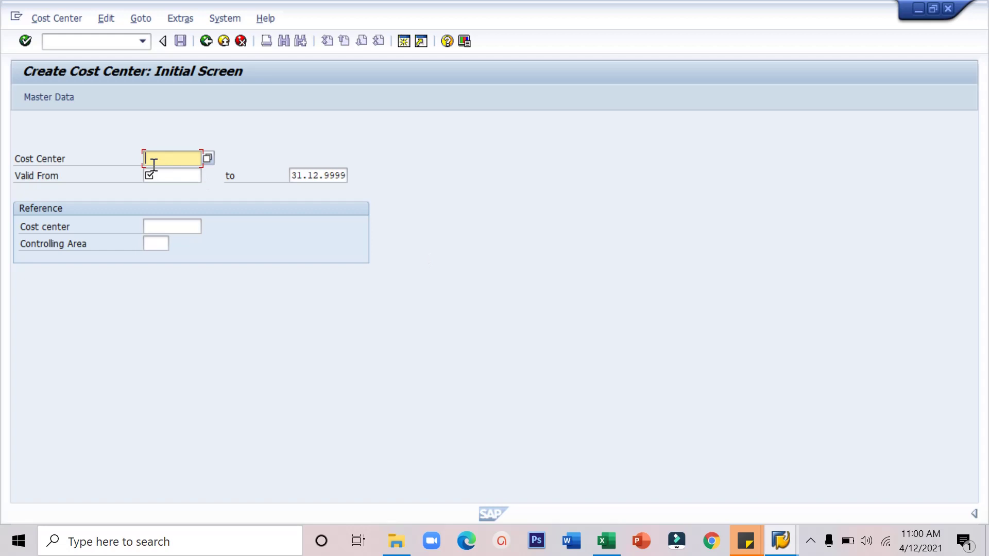
Step: Enter SAP01-H00 as the cost center ID and bring up the Valid From date calendar
{"action": "type", "text": "SAP01"}
{"action": "type", "text": "-H00"}
{"action": "left_click", "coordinate": [176, 173]}
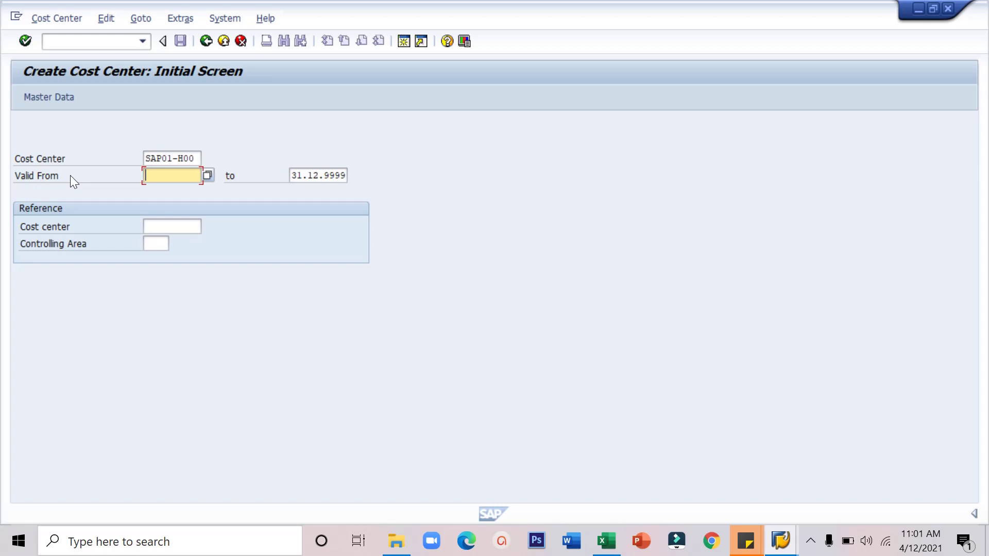
{"action": "left_click", "coordinate": [208, 177]}
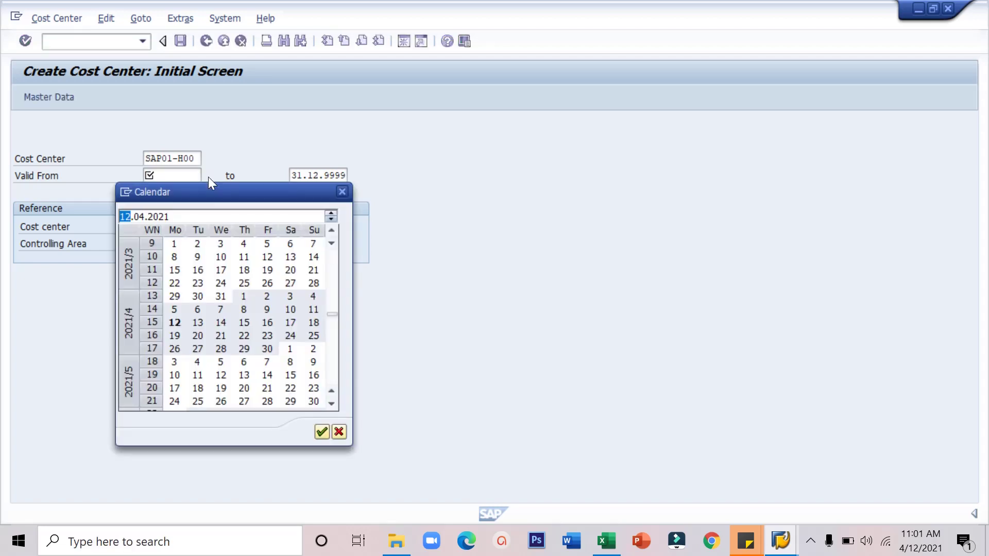
Step: Navigate the calendar to January 2021 and pick 01.01.2021 as the Valid From date
{"action": "left_click", "coordinate": [331, 231]}
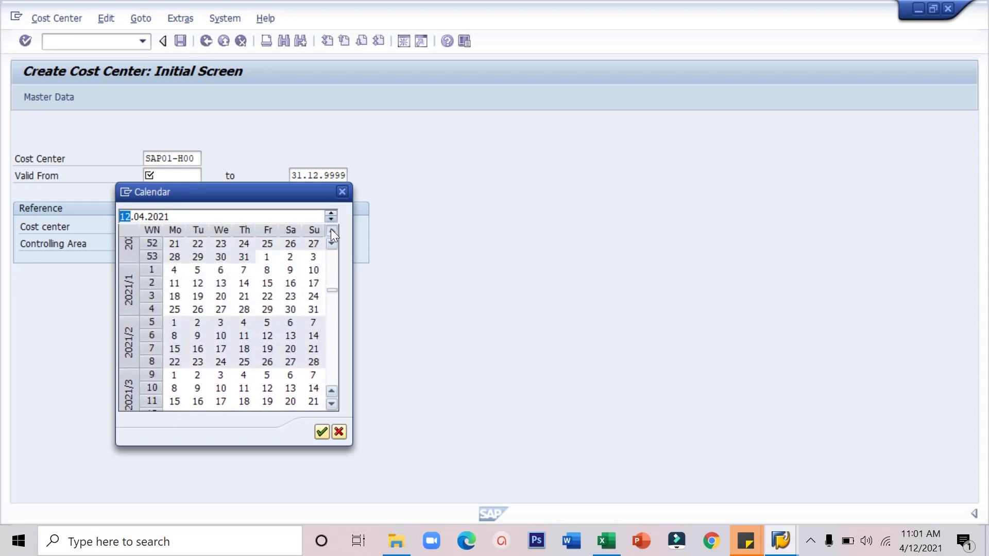
{"action": "left_click", "coordinate": [331, 231]}
{"action": "left_click", "coordinate": [331, 231]}
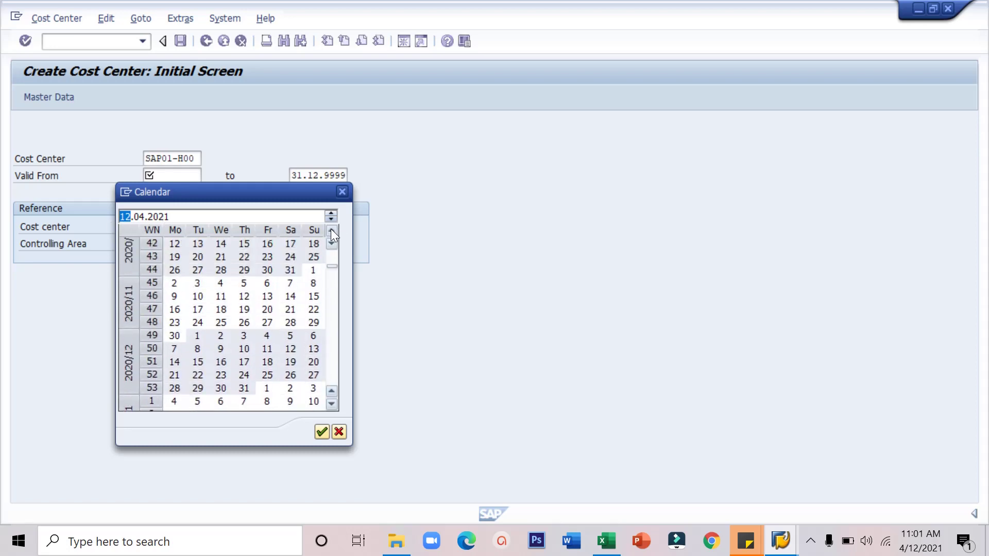
{"action": "left_click", "coordinate": [331, 231]}
{"action": "left_click", "coordinate": [332, 231]}
{"action": "left_click", "coordinate": [332, 230]}
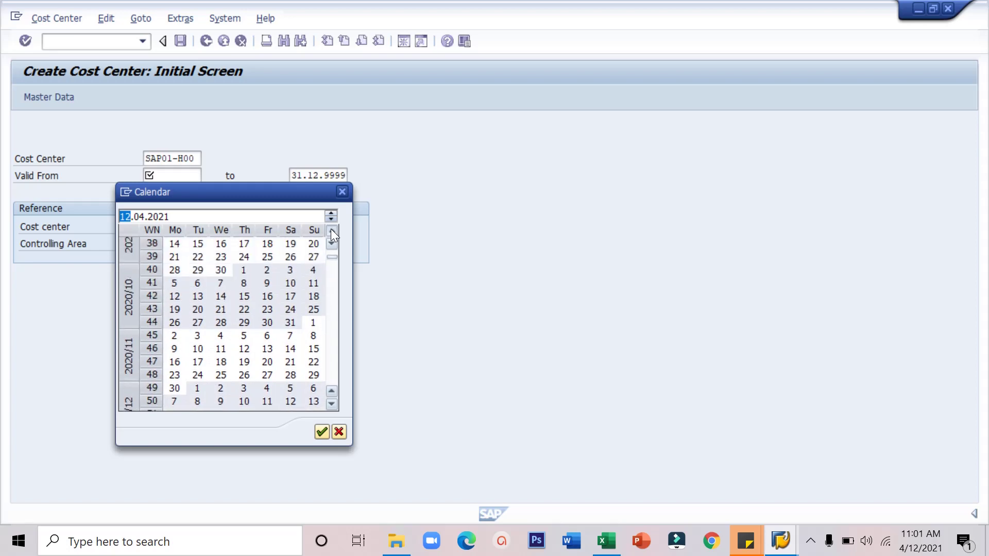
{"action": "left_click", "coordinate": [332, 231]}
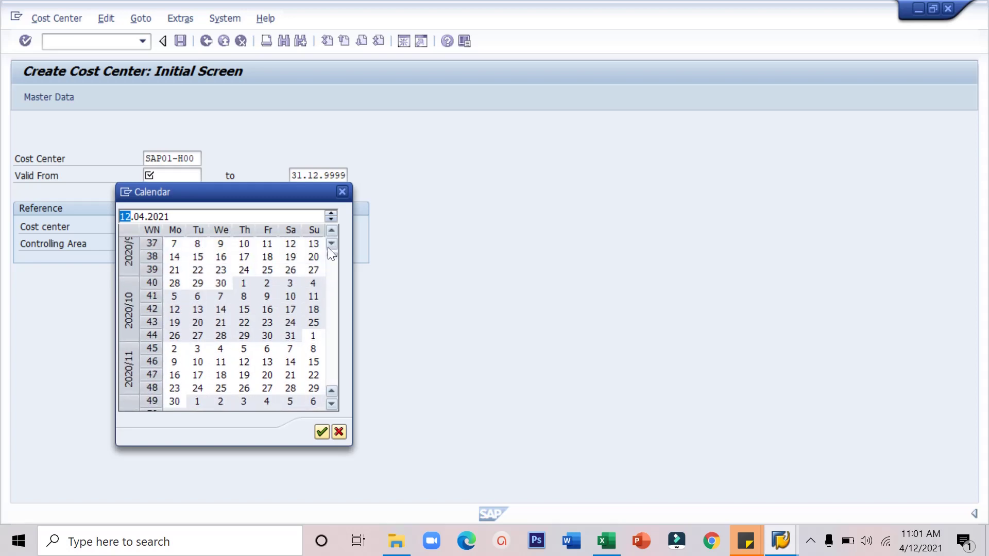
{"action": "left_click", "coordinate": [328, 246]}
{"action": "left_click", "coordinate": [329, 246]}
{"action": "left_click", "coordinate": [328, 247]}
{"action": "left_click", "coordinate": [329, 246]}
{"action": "left_click", "coordinate": [328, 246]}
{"action": "left_click", "coordinate": [328, 246]}
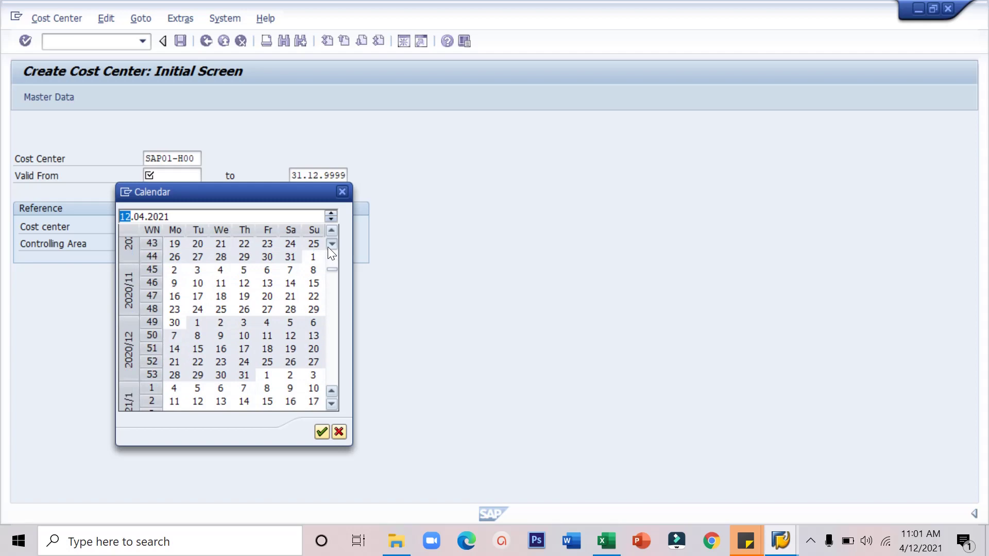
{"action": "left_click", "coordinate": [328, 246]}
{"action": "left_click", "coordinate": [329, 247]}
{"action": "left_click", "coordinate": [328, 246]}
{"action": "left_click", "coordinate": [328, 246]}
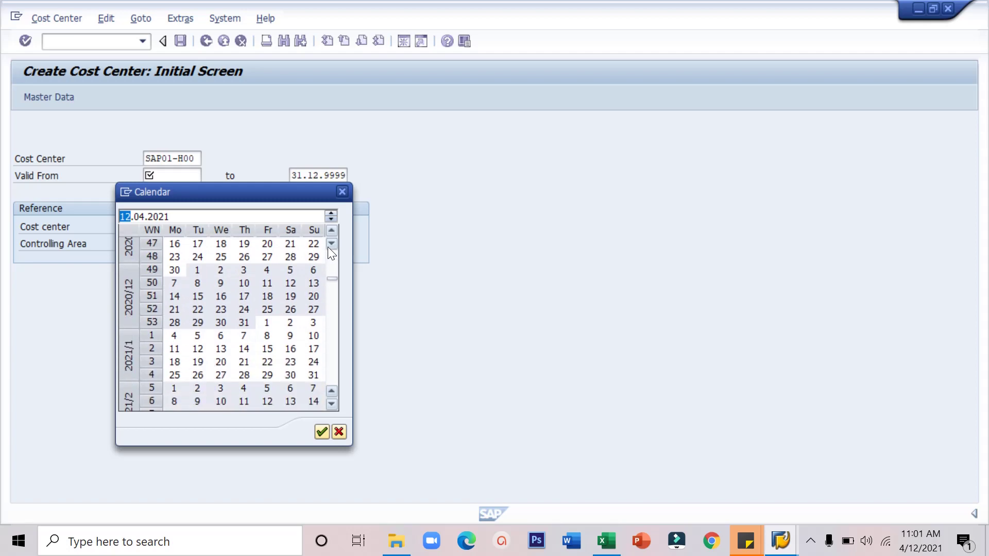
{"action": "left_click", "coordinate": [153, 335]}
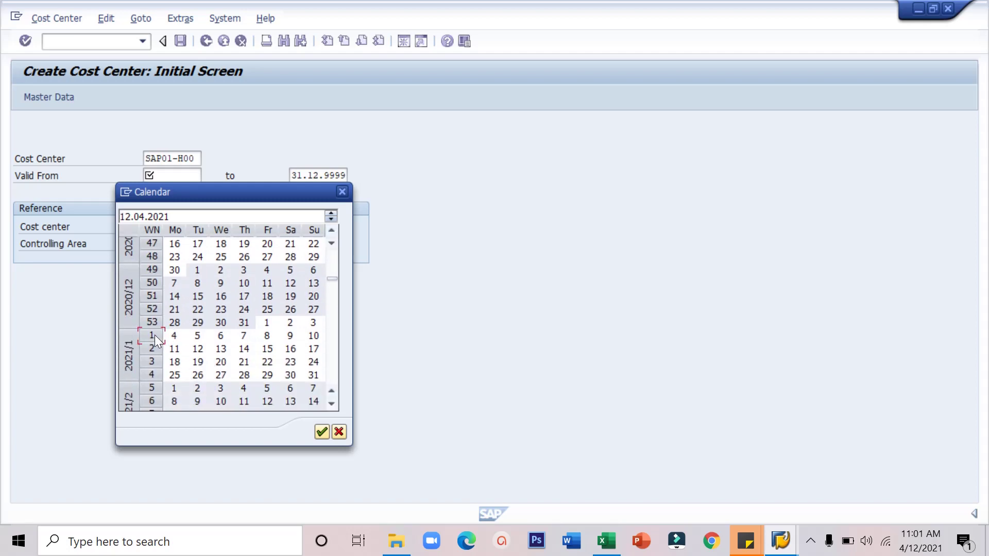
{"action": "double_click", "coordinate": [268, 322]}
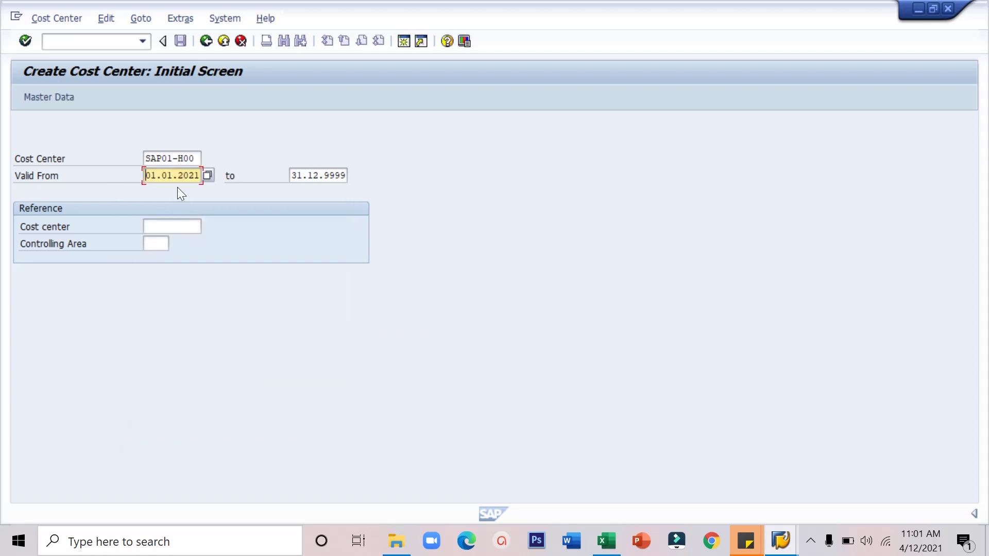
Step: Set the validity end date to 31.12.2021 and continue to the cost center master data screen
{"action": "left_click", "coordinate": [324, 175]}
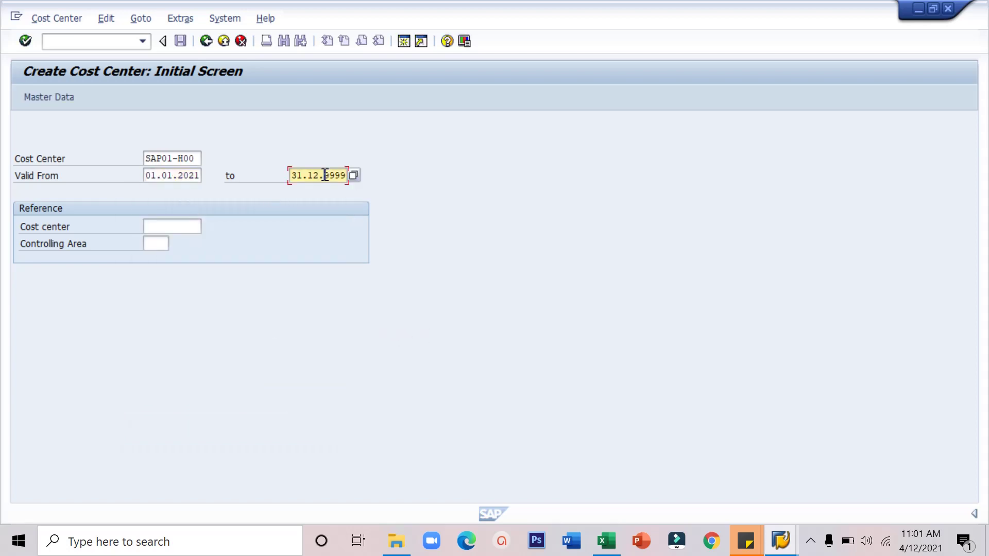
{"action": "left_click", "coordinate": [354, 175]}
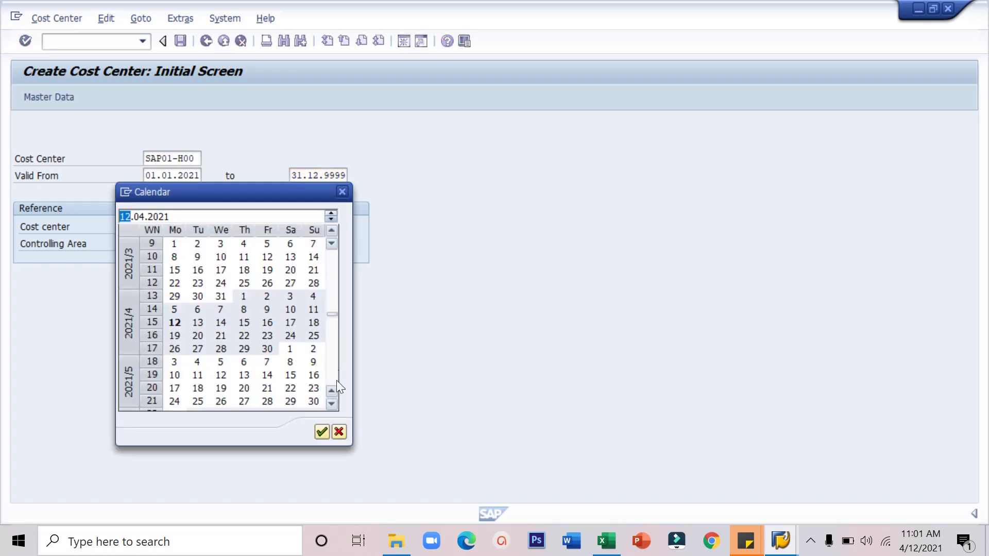
{"action": "scroll", "coordinate": [329, 401], "scroll_direction": "down", "scroll_amount": 9}
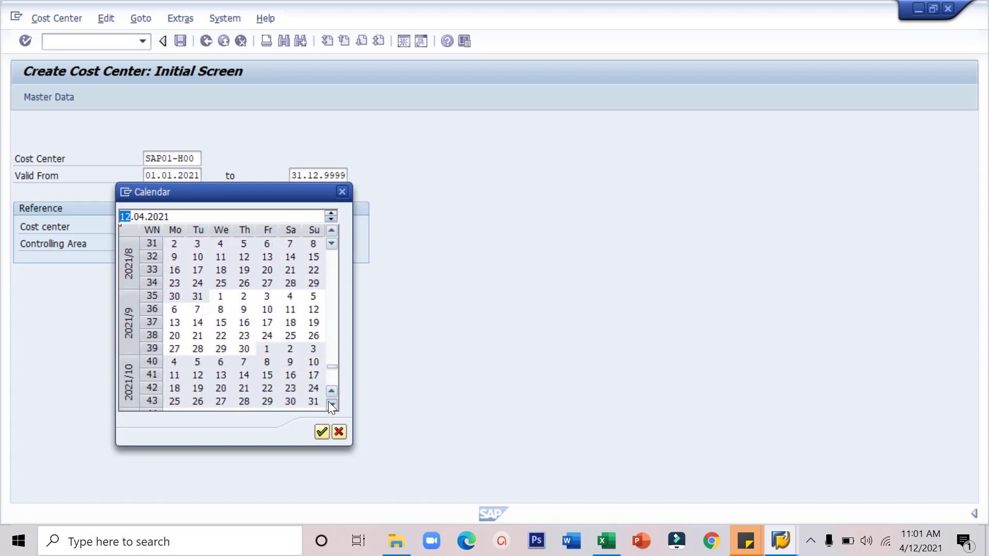
{"action": "scroll", "coordinate": [329, 401], "scroll_direction": "down", "scroll_amount": 5}
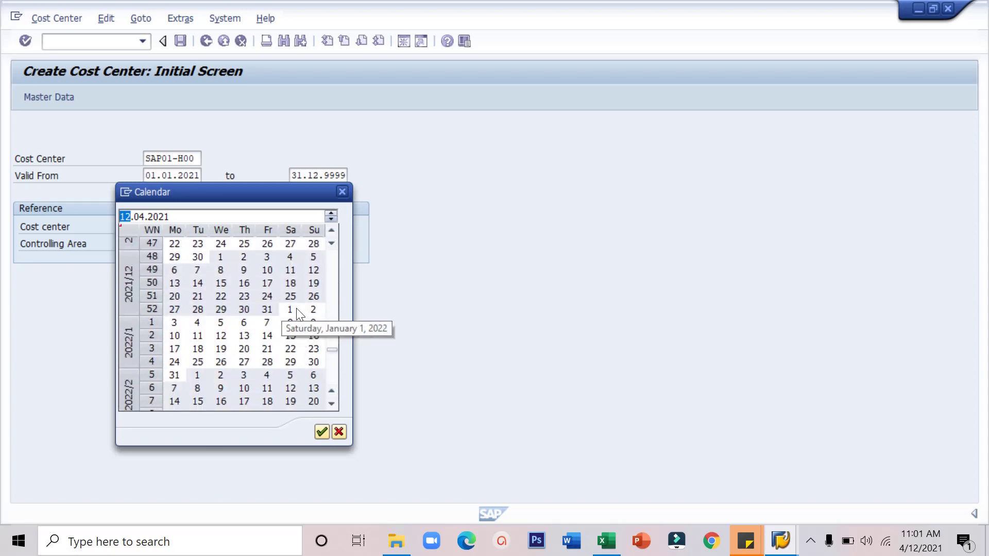
{"action": "double_click", "coordinate": [278, 309]}
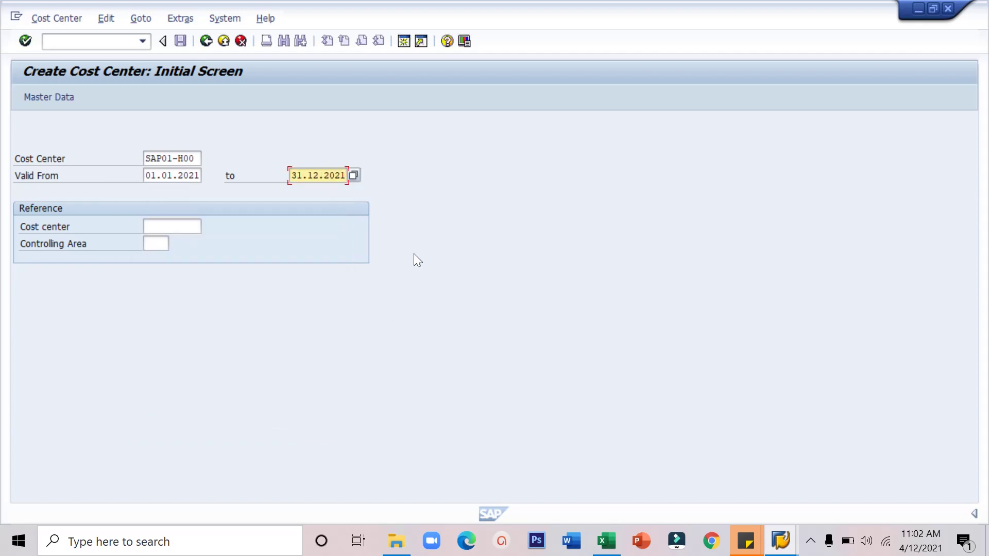
{"action": "left_click", "coordinate": [48, 97]}
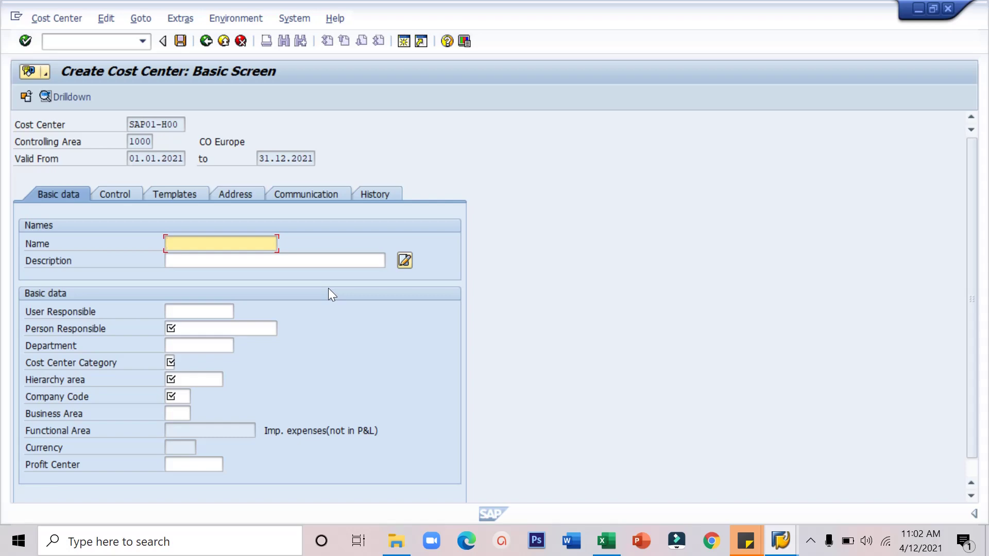
Step: Enter Name 'Group 00', Description 'Cost Center 00', and the person responsible's name
{"action": "type", "text": "Group 00"}
{"action": "left_click", "coordinate": [318, 263]}
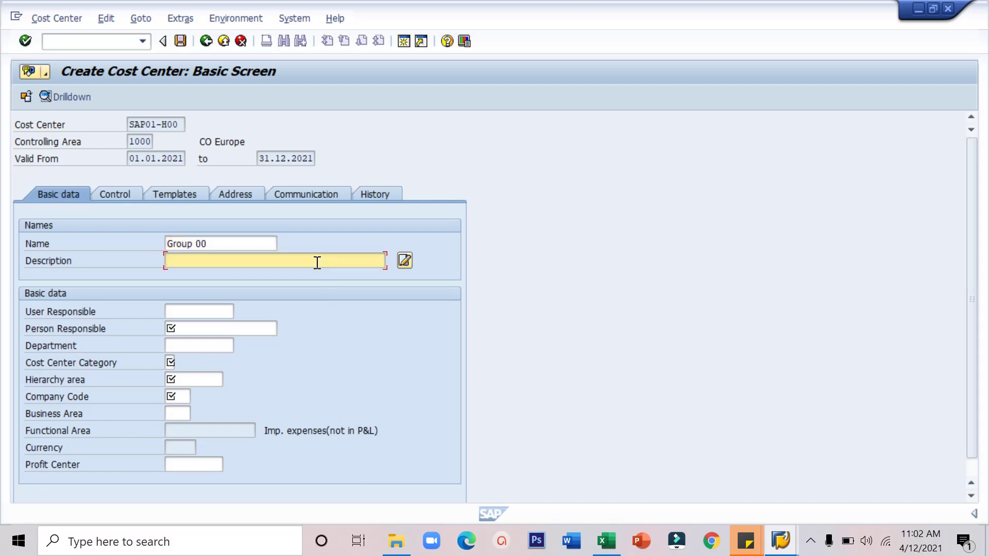
{"action": "type", "text": "Cost Center 00"}
{"action": "left_click", "coordinate": [234, 330]}
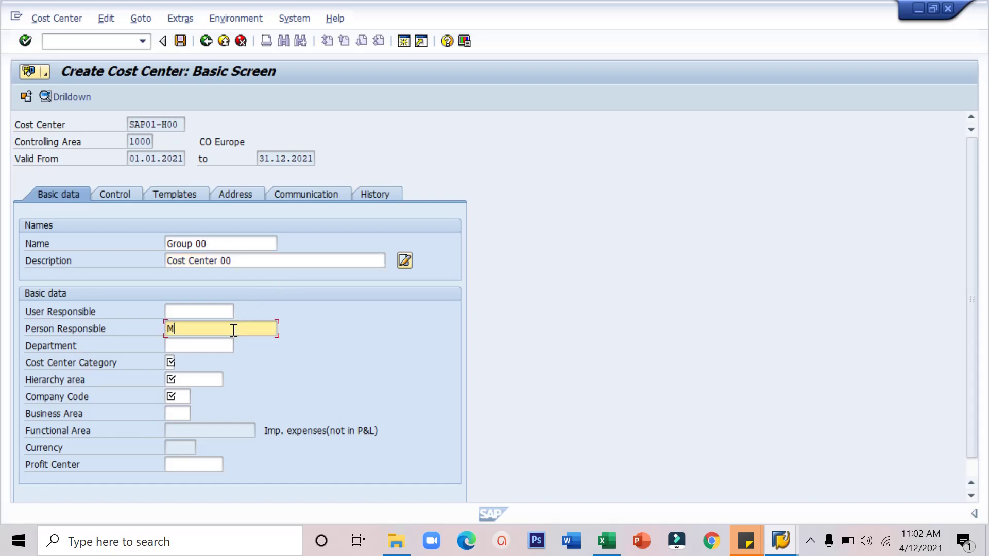
Step: Fill in category H, hierarchy area H9500, company code 1000, business area 9900 and profit center 1400
{"action": "left_click", "coordinate": [170, 363]}
{"action": "key", "text": "Tab"}
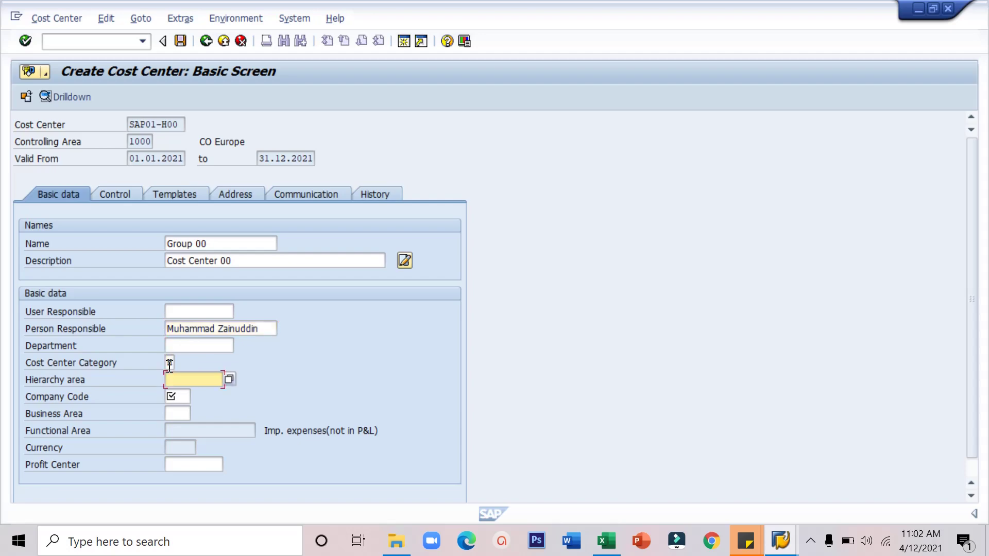
{"action": "type", "text": "H9500"}
{"action": "key", "text": "Tab"}
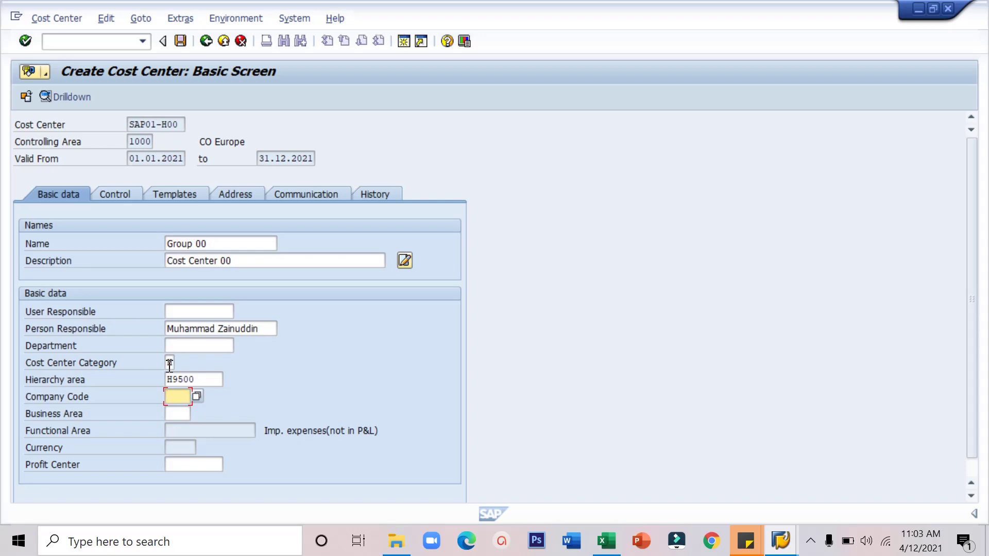
{"action": "type", "text": "1000"}
{"action": "key", "text": "Tab"}
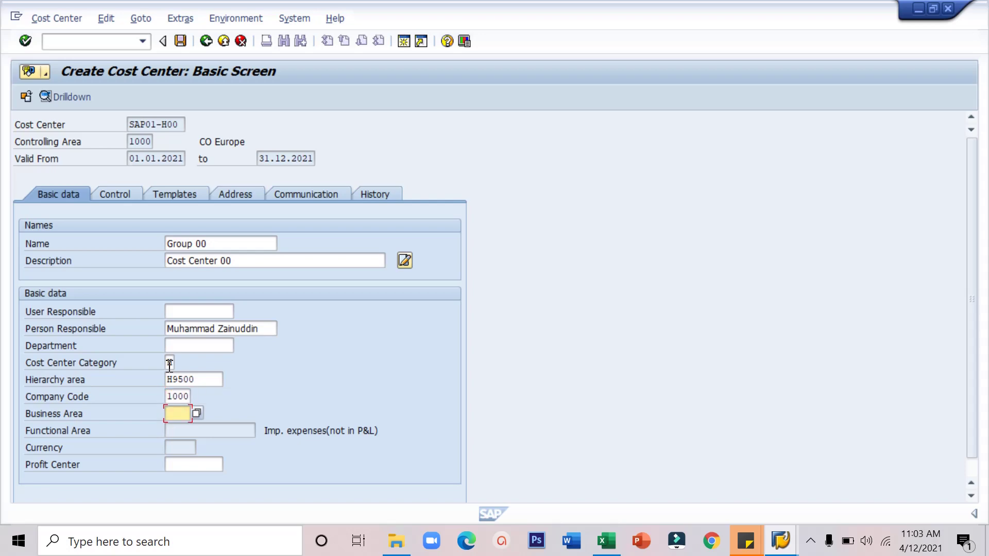
{"action": "type", "text": "9900"}
{"action": "key", "text": "Tab"}
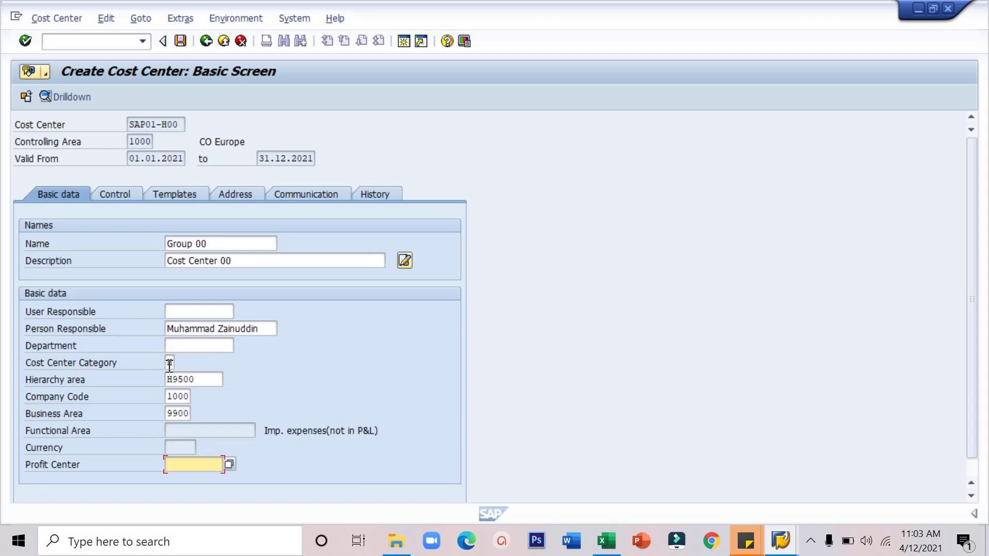
{"action": "type", "text": "1400"}
Step: Save cost center SAP01-H00 and view details of the KS005 creation message
{"action": "left_click", "coordinate": [181, 41]}
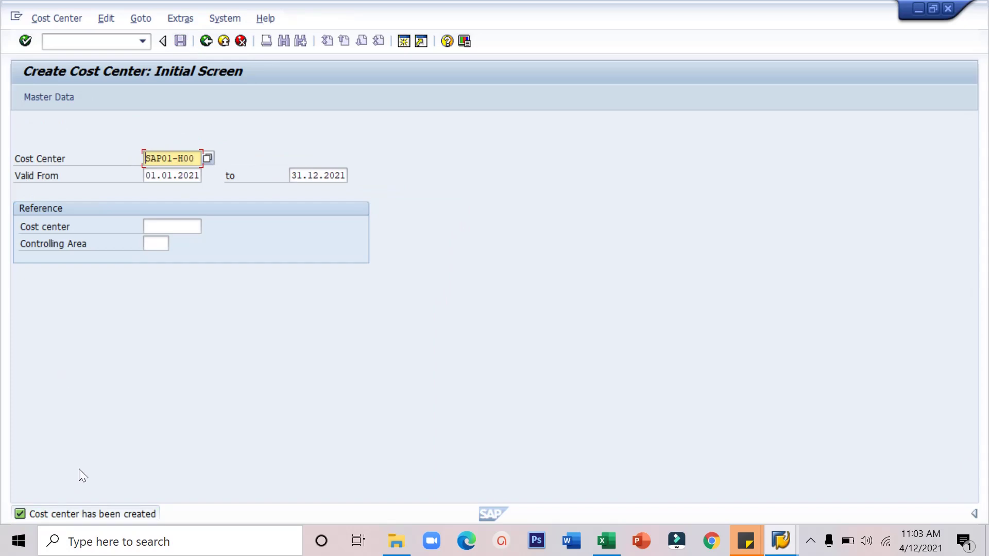
{"action": "double_click", "coordinate": [85, 512]}
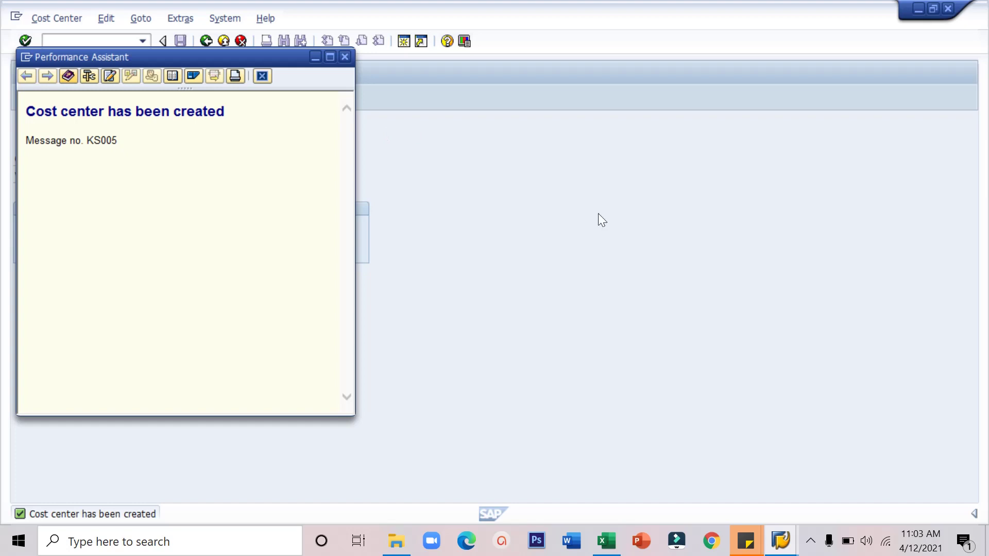
{"action": "left_click", "coordinate": [810, 542]}
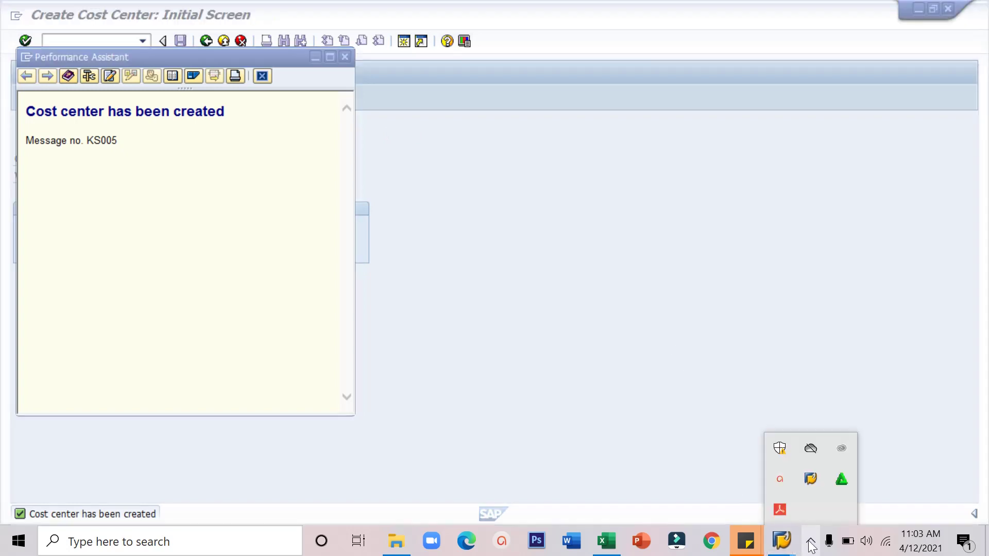
{"action": "left_click", "coordinate": [781, 479]}
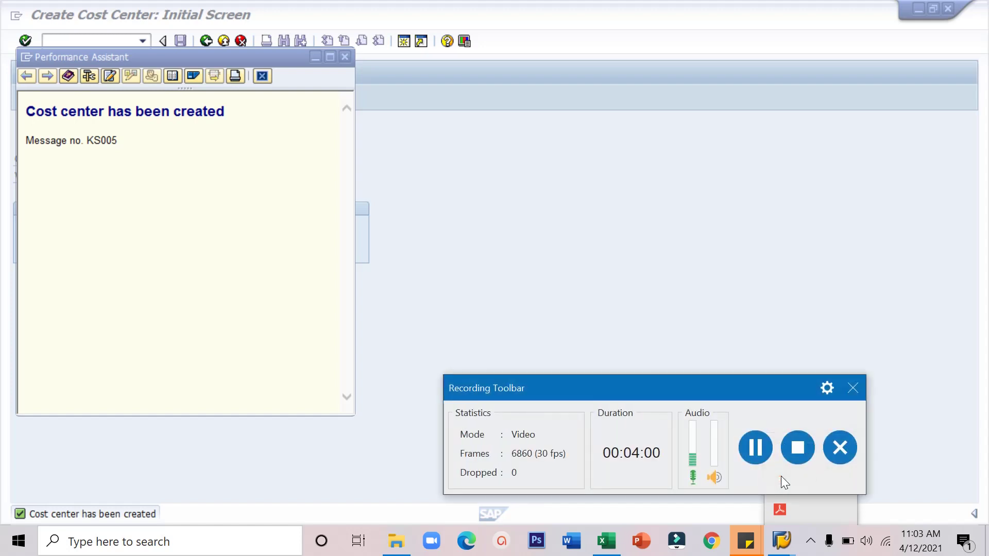